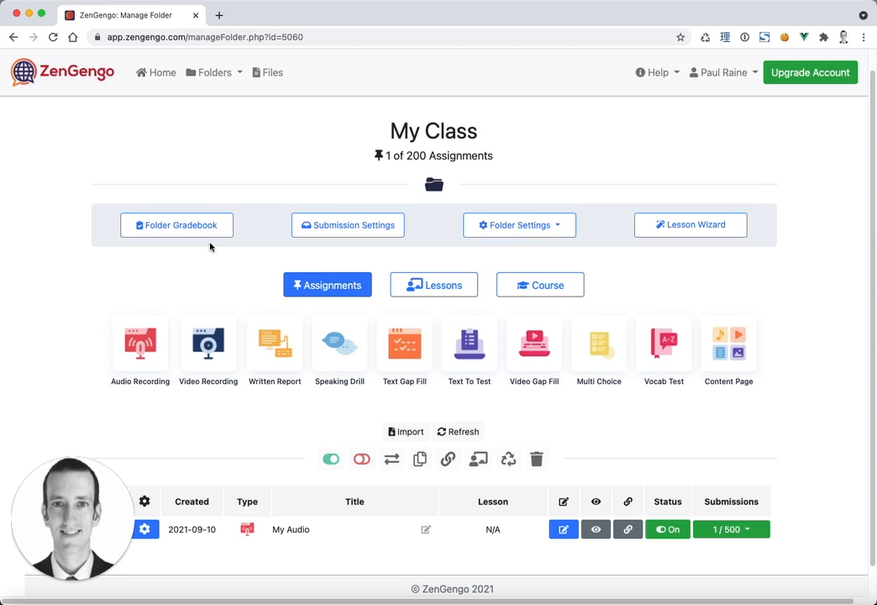
Open the submission settings of the My Class folder
{"action": "left_click", "coordinate": [216, 74]}
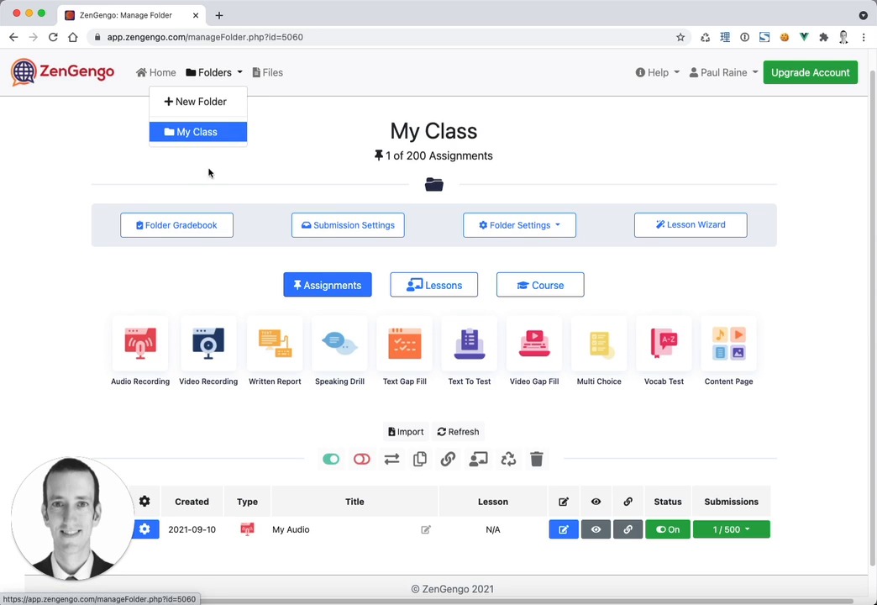
{"action": "left_click", "coordinate": [103, 159]}
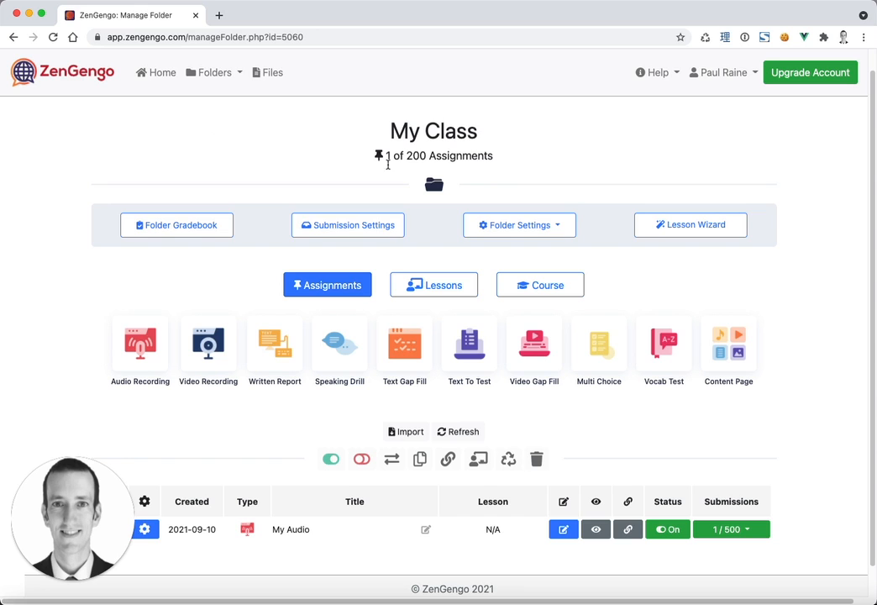
{"action": "left_click", "coordinate": [354, 232]}
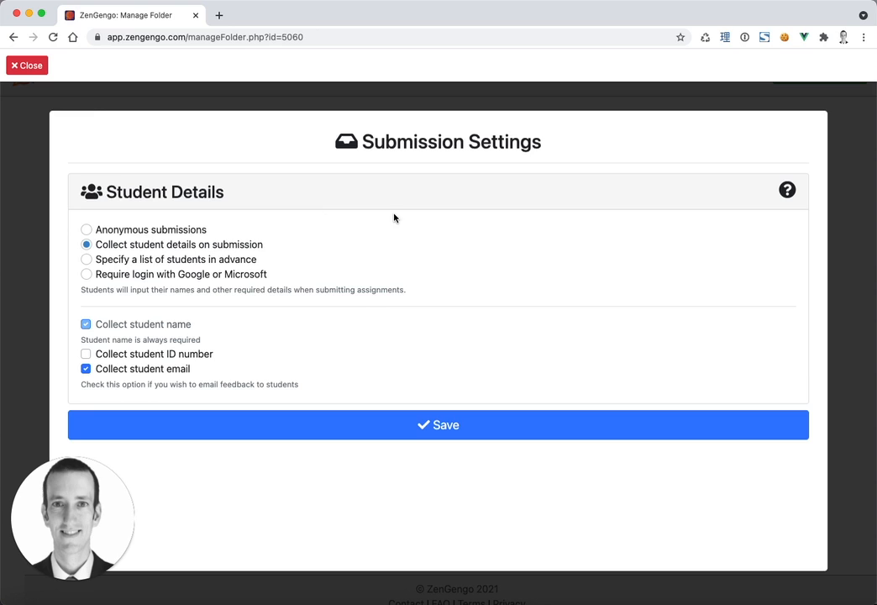
Select anonymous submissions and switch the purge after 24 hours option on and off again
{"action": "left_click", "coordinate": [173, 231]}
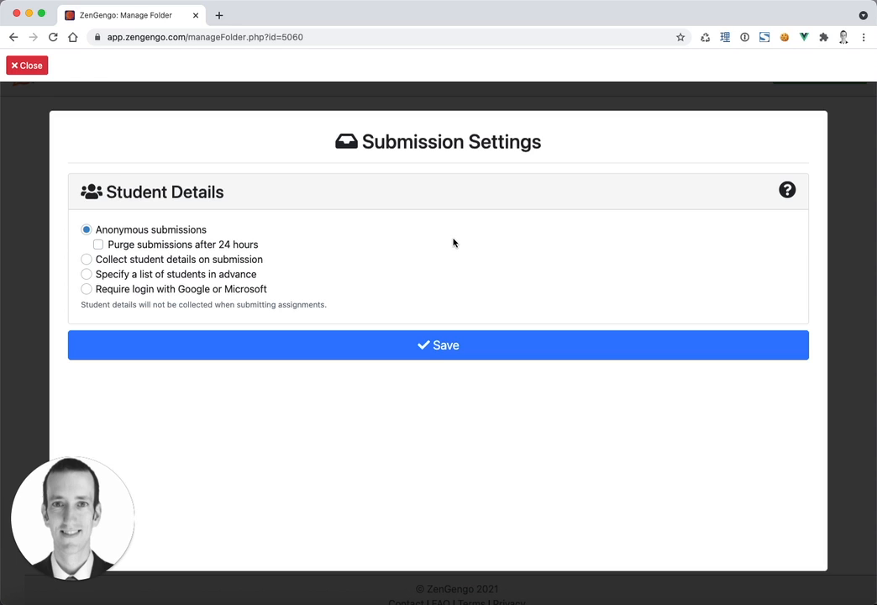
{"action": "left_click", "coordinate": [202, 245]}
{"action": "left_click", "coordinate": [243, 246]}
Choose to collect student details on submission, including the student ID number and email
{"action": "left_click", "coordinate": [190, 262]}
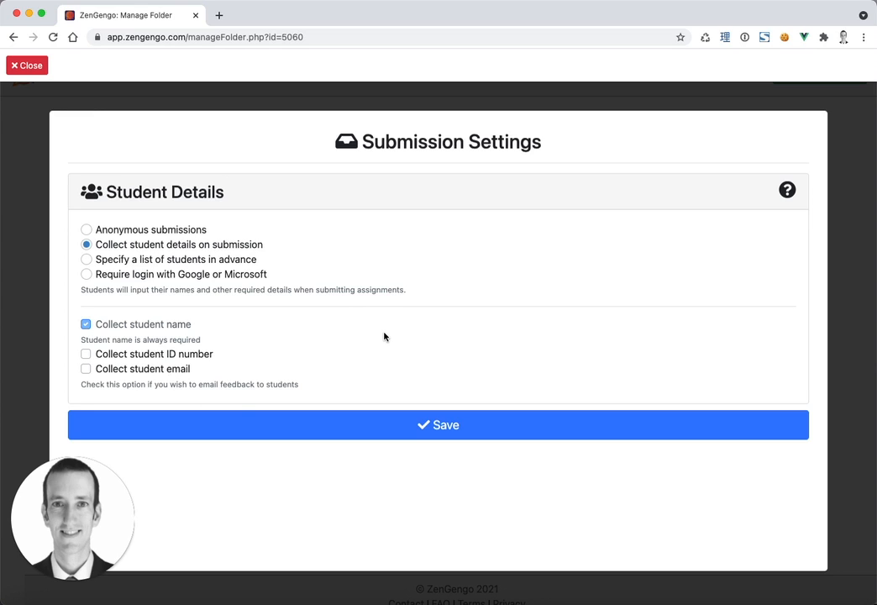
{"action": "left_click", "coordinate": [114, 357]}
{"action": "left_click", "coordinate": [116, 373]}
Try the option of specifying students in advance and the required Google or Microsoft login, and highlight the course join code
{"action": "left_click", "coordinate": [126, 262]}
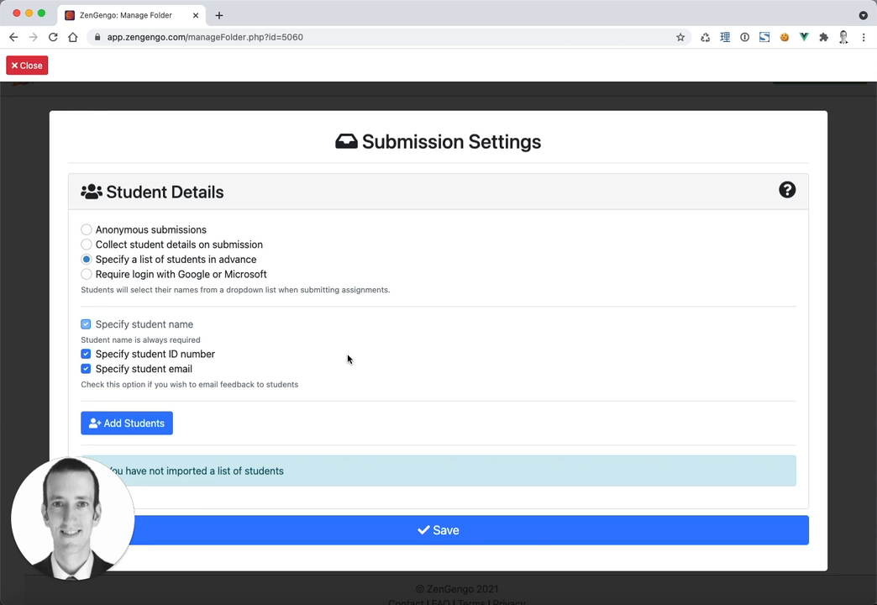
{"action": "key", "text": "ctrl+Left"}
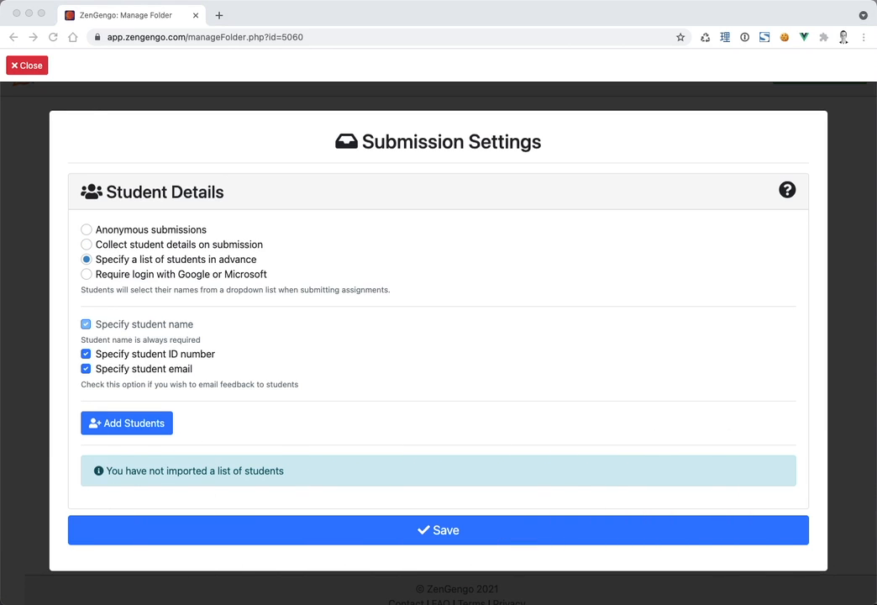
{"action": "left_click", "coordinate": [411, 332]}
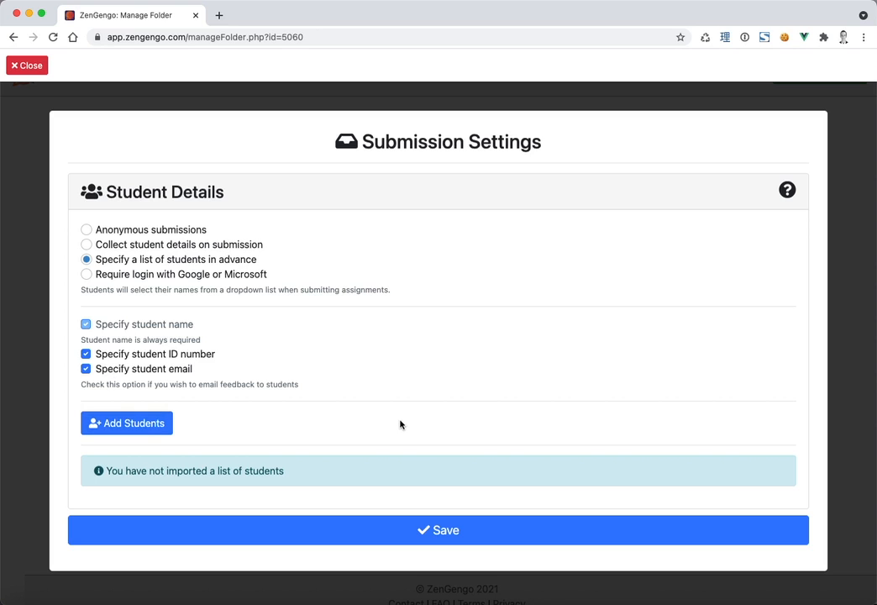
{"action": "left_click", "coordinate": [141, 275]}
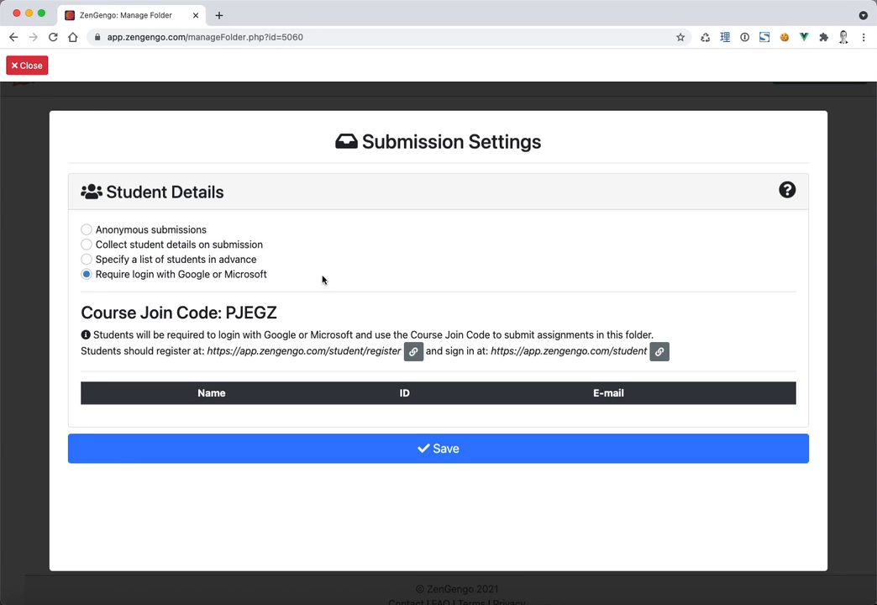
{"action": "left_click_drag", "start_coordinate": [225, 312], "coordinate": [376, 307]}
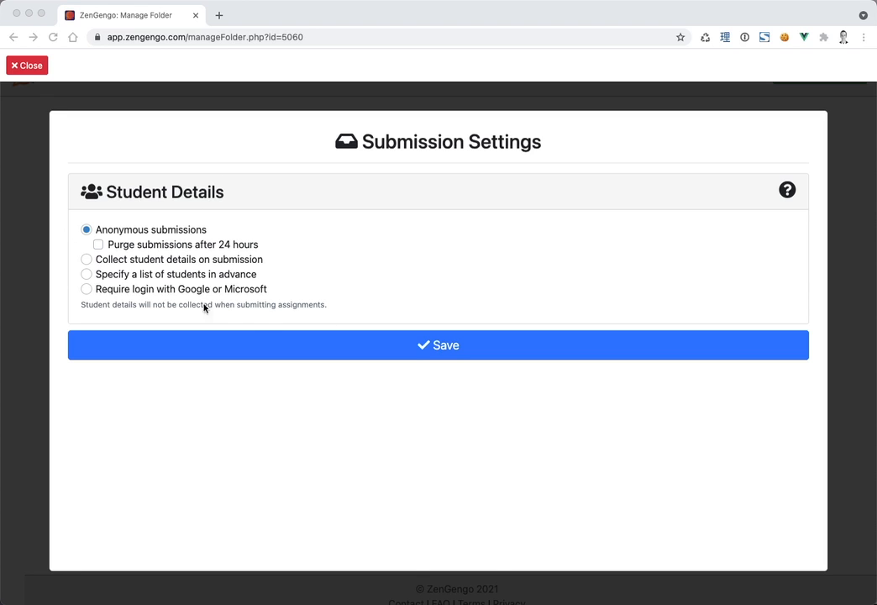
Save anonymous submissions as the folder's setting and view the My Audio assignment as a student
{"action": "left_click", "coordinate": [395, 346]}
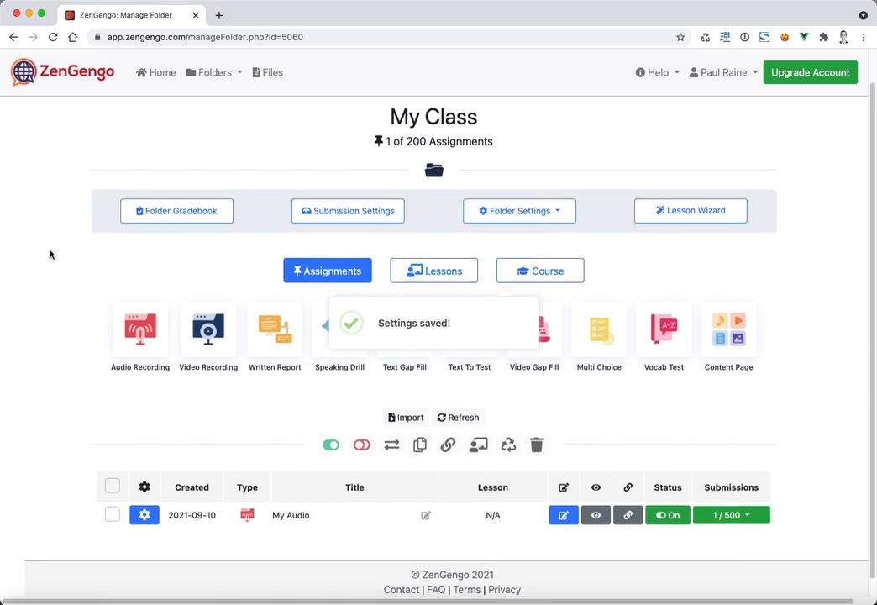
{"action": "left_click", "coordinate": [144, 499]}
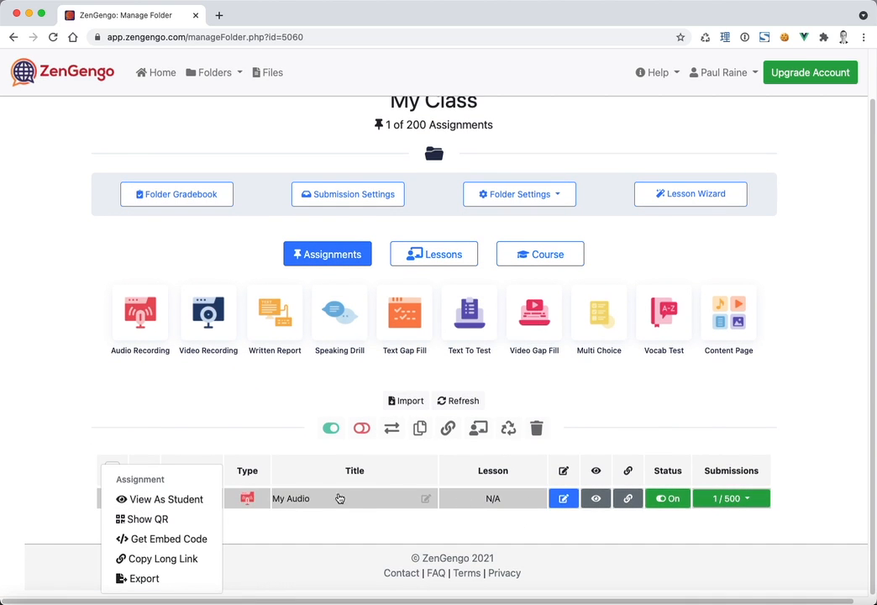
{"action": "left_click", "coordinate": [147, 499]}
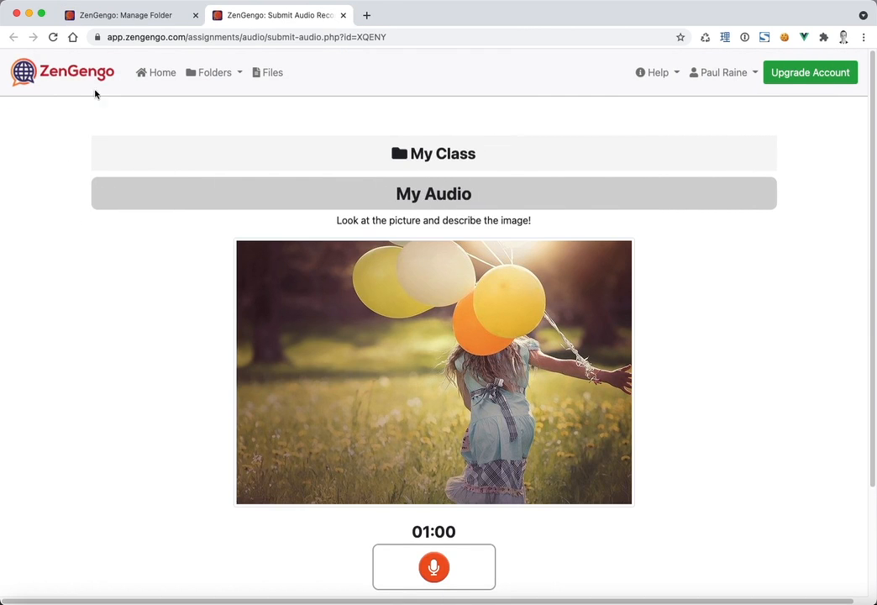
Examine the My Audio recording page and the submission confirmation as a student sees them
{"action": "scroll", "coordinate": [83, 434], "scroll_direction": "down", "scroll_amount": 2}
{"action": "scroll", "coordinate": [83, 434], "scroll_direction": "down", "scroll_amount": 1}
{"action": "scroll", "coordinate": [82, 432], "scroll_direction": "up", "scroll_amount": 2}
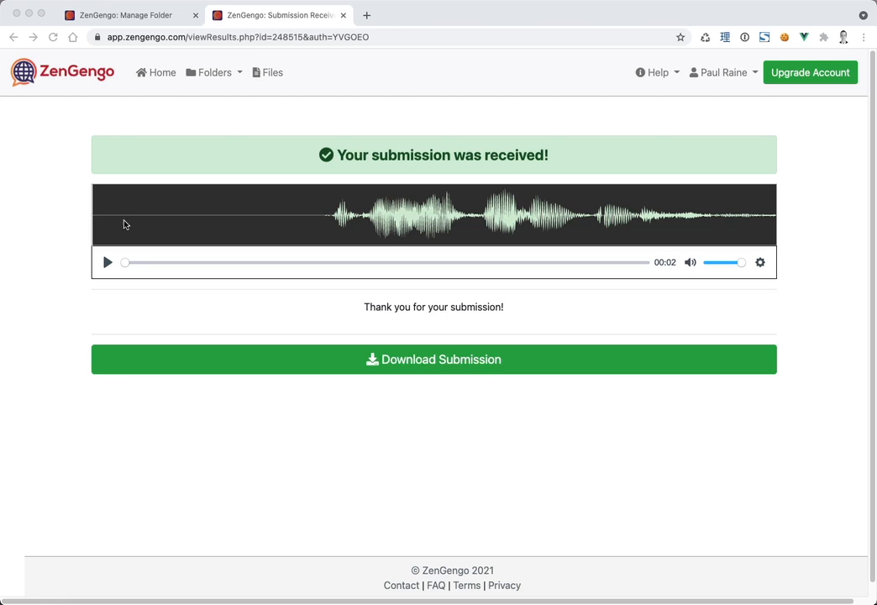
{"action": "left_click", "coordinate": [583, 160]}
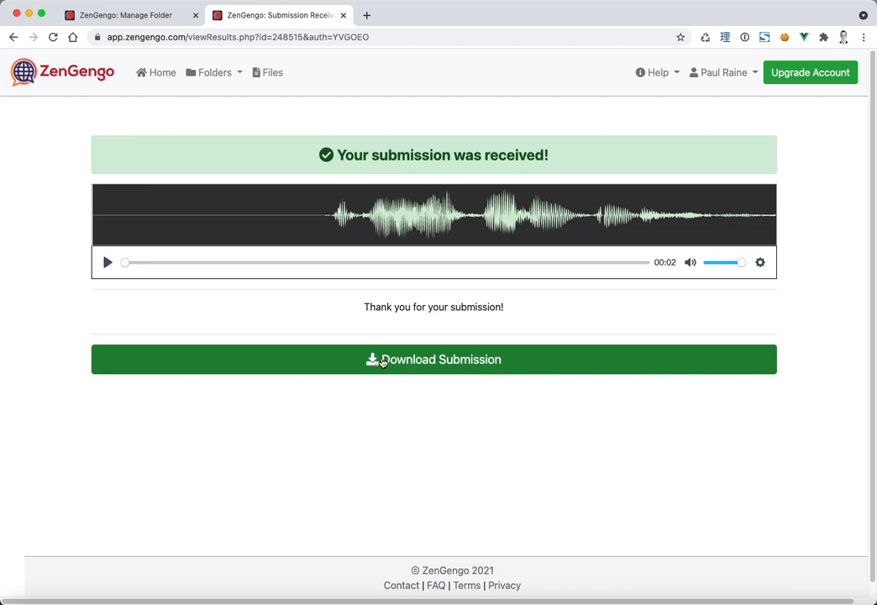
Refresh the folder's assignment list and open the My Audio submissions to check how the anonymous submitter is identified
{"action": "left_click", "coordinate": [122, 23]}
{"action": "left_click", "coordinate": [464, 400]}
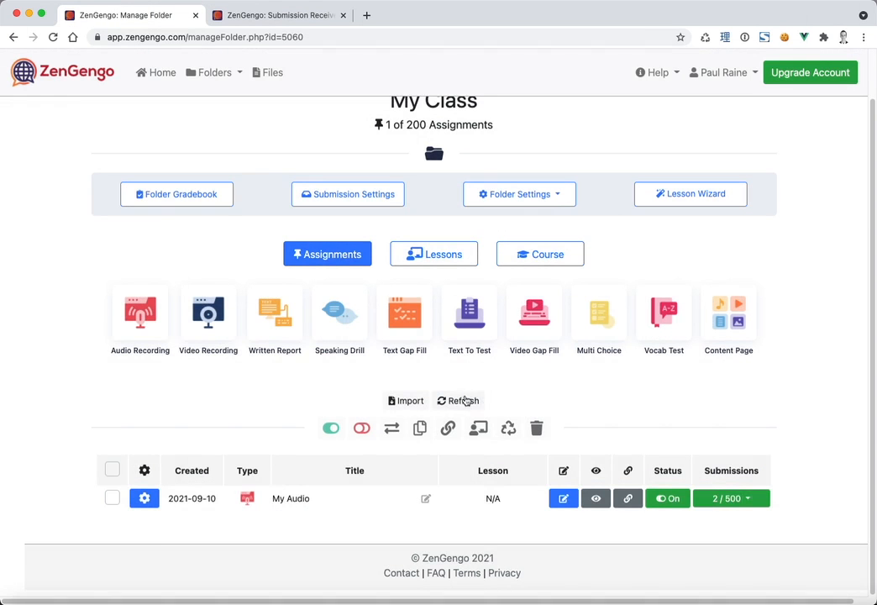
{"action": "left_click", "coordinate": [747, 500]}
{"action": "left_click", "coordinate": [728, 504]}
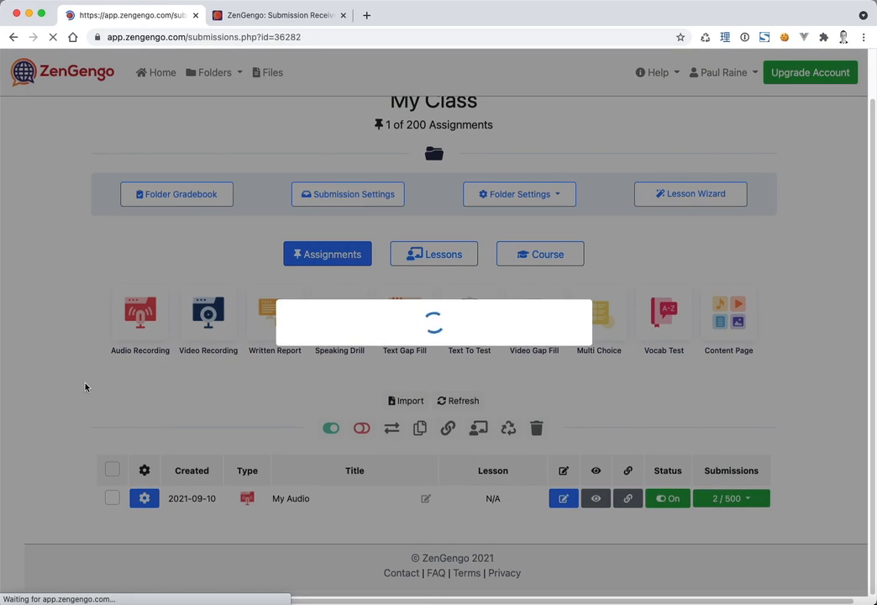
{"action": "scroll", "coordinate": [65, 412], "scroll_direction": "down", "scroll_amount": 3}
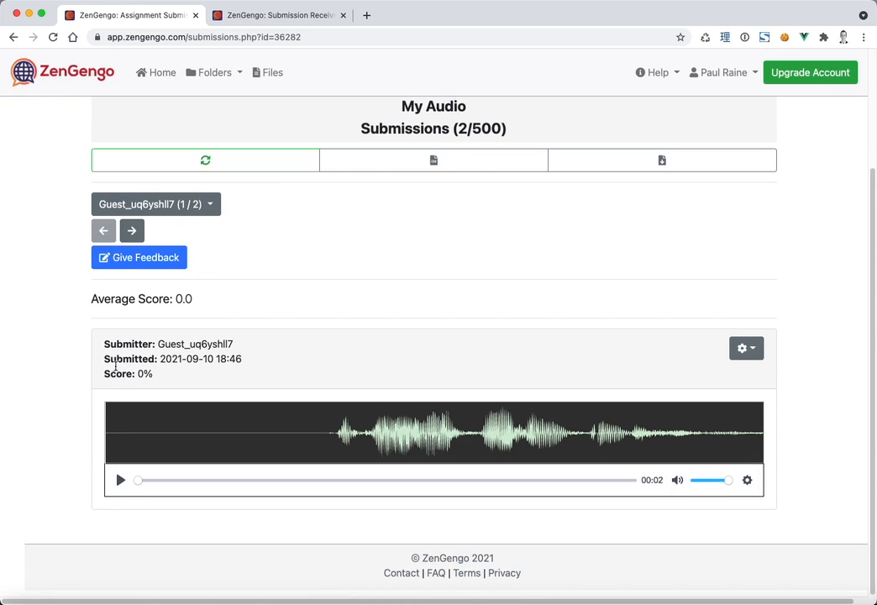
{"action": "left_click_drag", "start_coordinate": [253, 347], "coordinate": [76, 348]}
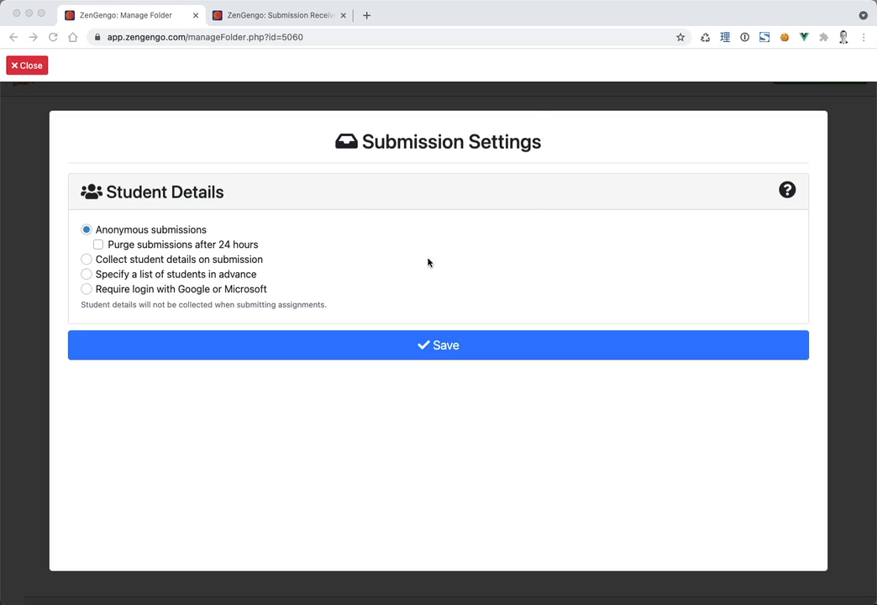
Set the folder to collect student details on submission, including student ID number and email, and save the settings
{"action": "left_click", "coordinate": [124, 262]}
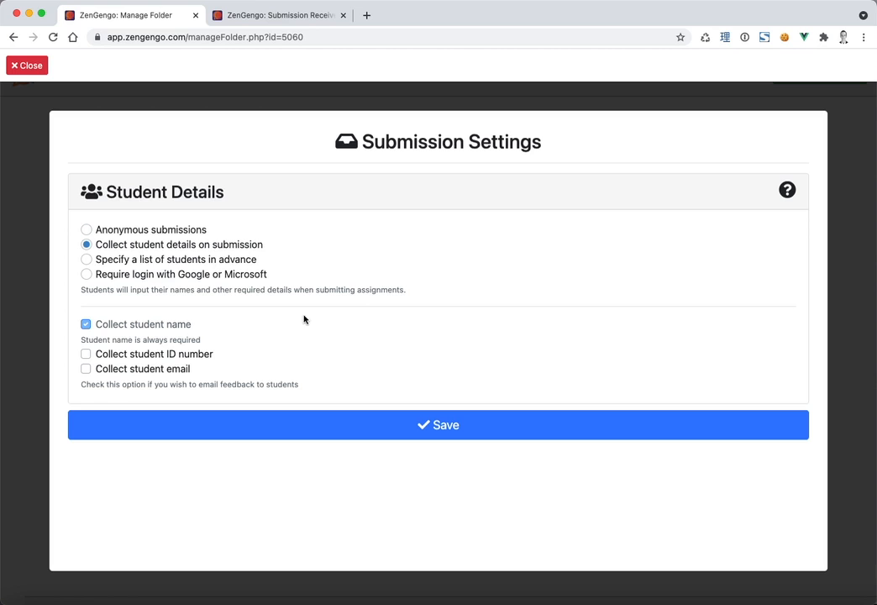
{"action": "left_click", "coordinate": [144, 356]}
{"action": "left_click", "coordinate": [137, 372]}
{"action": "left_click", "coordinate": [479, 425]}
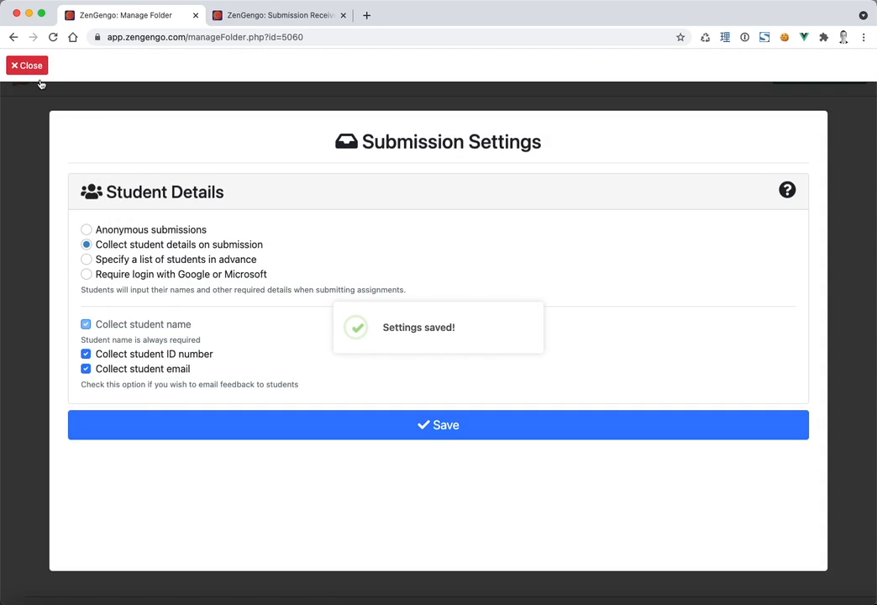
{"action": "left_click", "coordinate": [32, 65]}
View the My Audio assignment as a student and close the earlier submission page
{"action": "scroll", "coordinate": [75, 319], "scroll_direction": "down", "scroll_amount": 1}
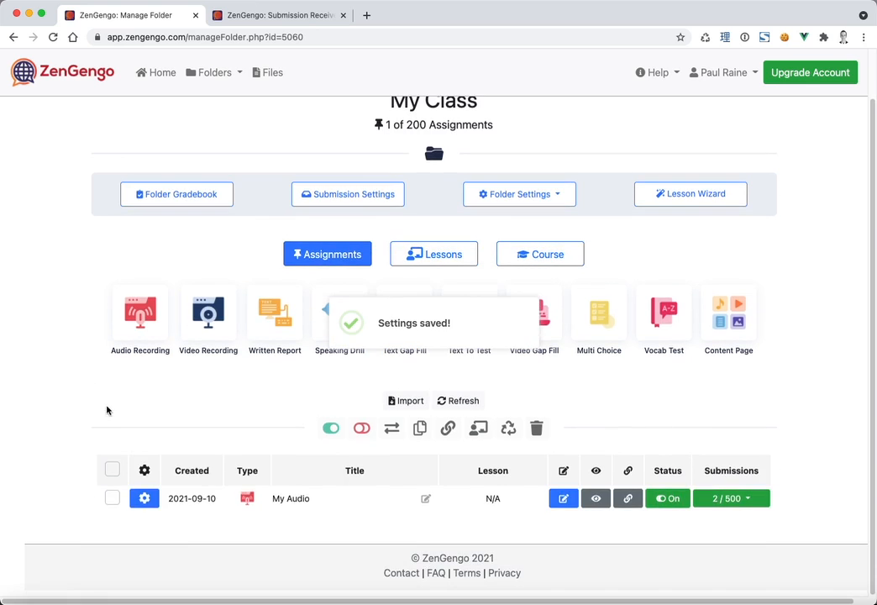
{"action": "left_click", "coordinate": [144, 499]}
{"action": "left_click", "coordinate": [135, 497]}
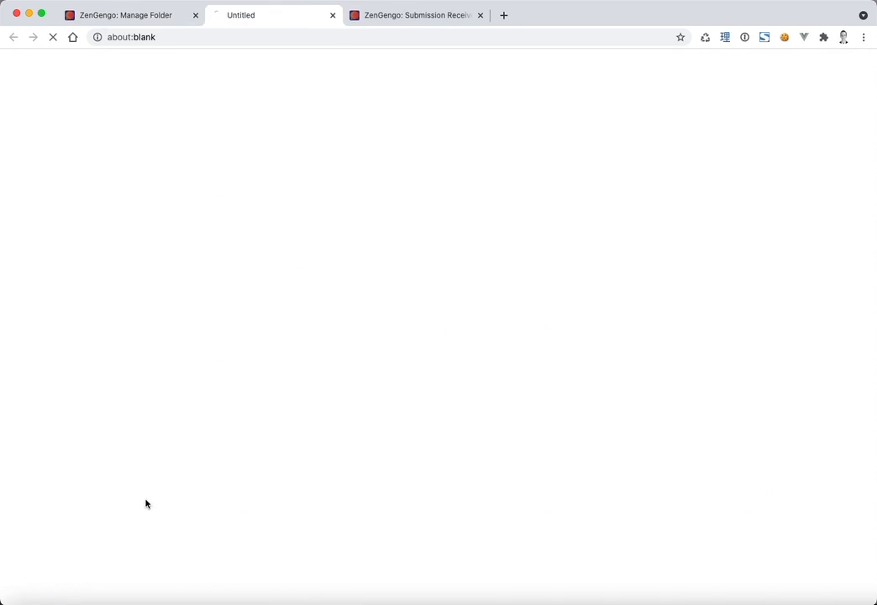
{"action": "left_click", "coordinate": [490, 15]}
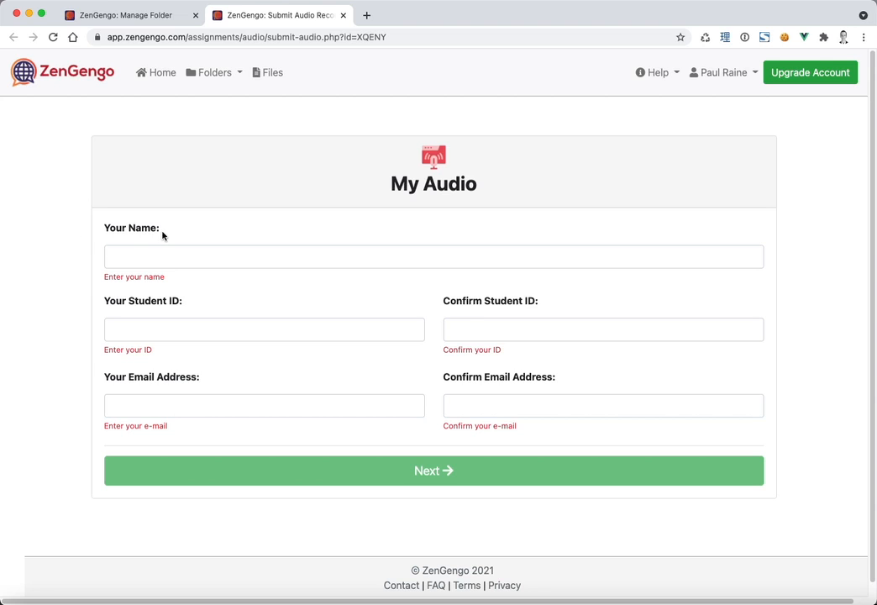
Examine the name, student ID and email fields of the student details form, including the confirmation fields
{"action": "left_click_drag", "start_coordinate": [184, 232], "coordinate": [84, 232]}
{"action": "left_click", "coordinate": [180, 301]}
{"action": "left_click_drag", "start_coordinate": [180, 302], "coordinate": [72, 302]}
{"action": "left_click_drag", "start_coordinate": [225, 377], "coordinate": [64, 372]}
{"action": "left_click", "coordinate": [66, 375]}
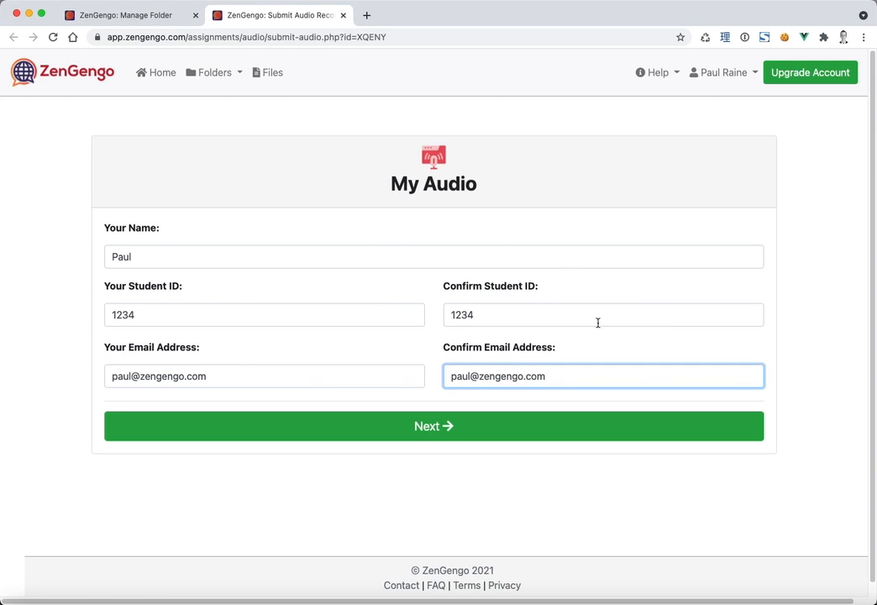
{"action": "left_click_drag", "start_coordinate": [103, 286], "coordinate": [579, 289]}
{"action": "left_click_drag", "start_coordinate": [592, 349], "coordinate": [85, 350]}
{"action": "left_click", "coordinate": [104, 289]}
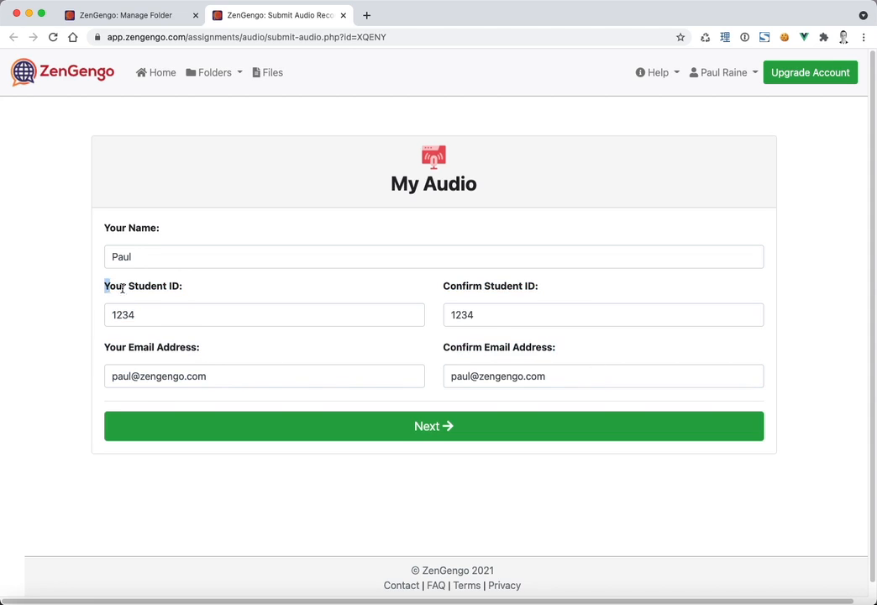
{"action": "left_click_drag", "start_coordinate": [103, 291], "coordinate": [596, 285]}
{"action": "left_click_drag", "start_coordinate": [569, 350], "coordinate": [59, 340]}
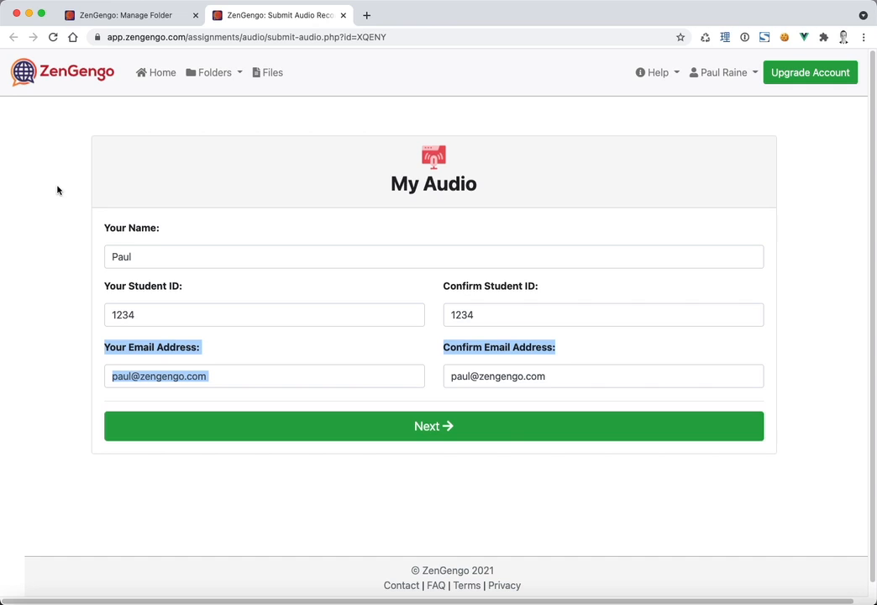
Submit the student details form, dismiss the notice, and resubmit with a revised student name to reach the recording page
{"action": "left_click", "coordinate": [502, 429]}
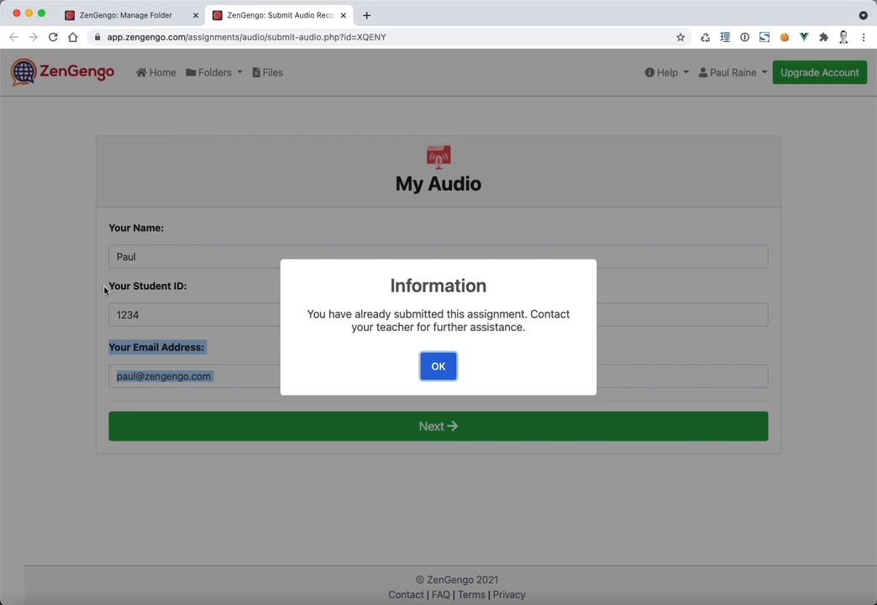
{"action": "left_click", "coordinate": [440, 367]}
{"action": "left_click", "coordinate": [186, 262]}
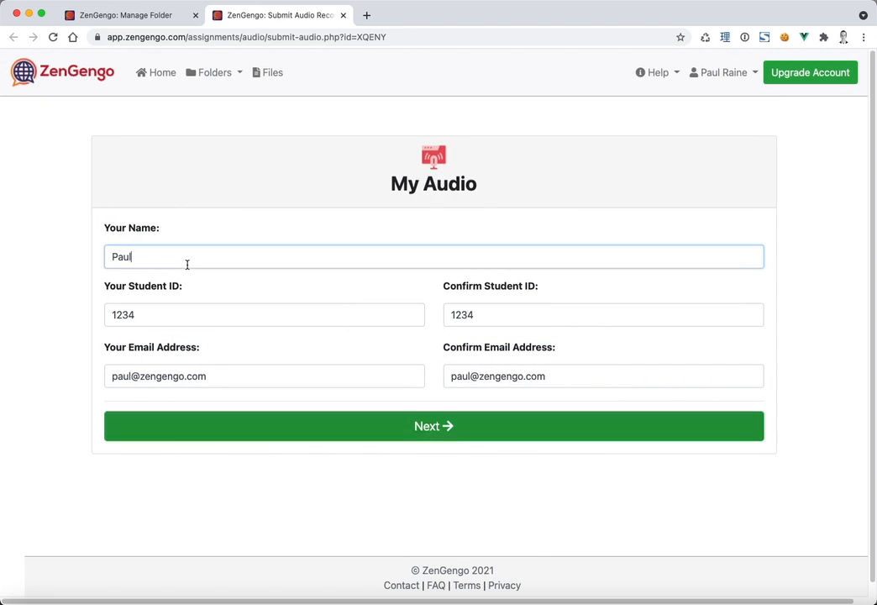
{"action": "left_click", "coordinate": [437, 424]}
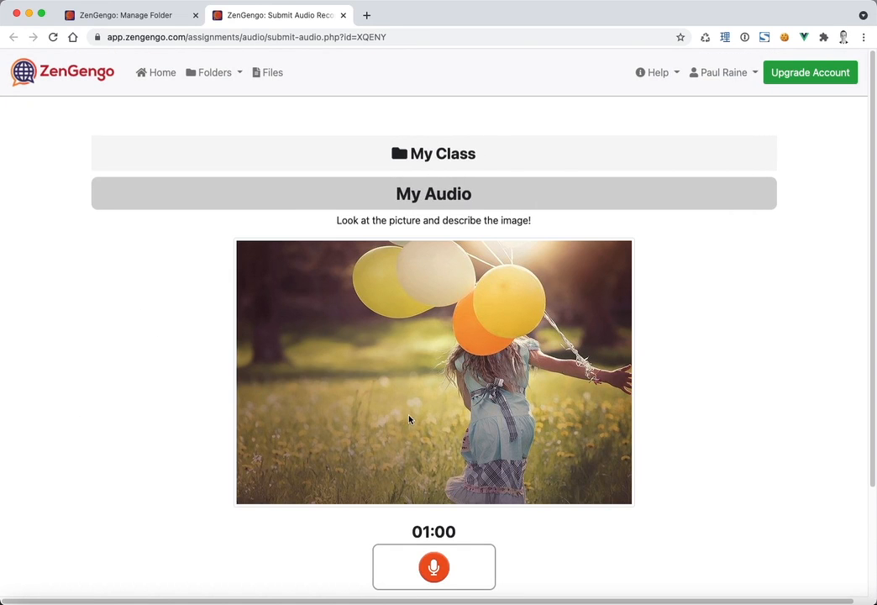
{"action": "scroll", "coordinate": [97, 463], "scroll_direction": "down", "scroll_amount": 3}
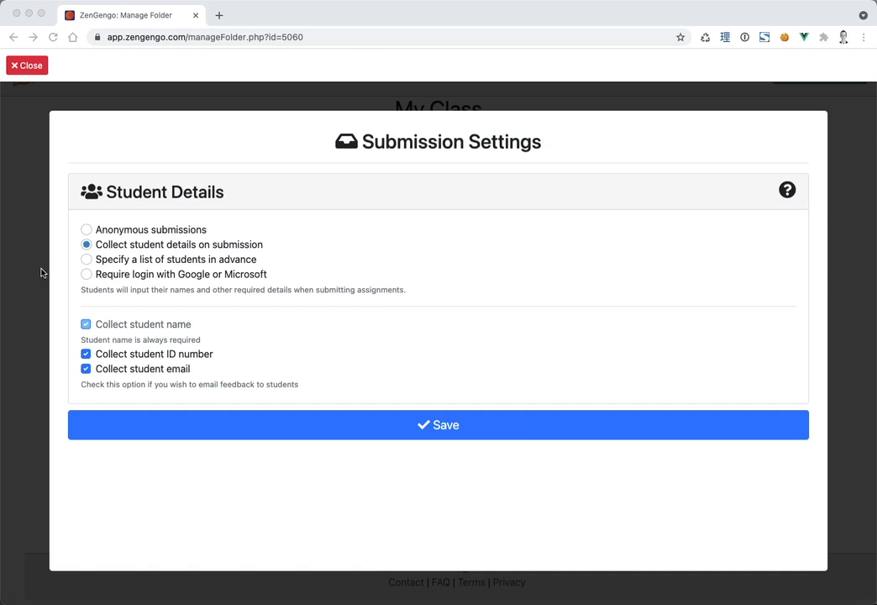
Switch the student details setting to a list of students specified in advance, without student ID numbers or emails
{"action": "left_click", "coordinate": [42, 269]}
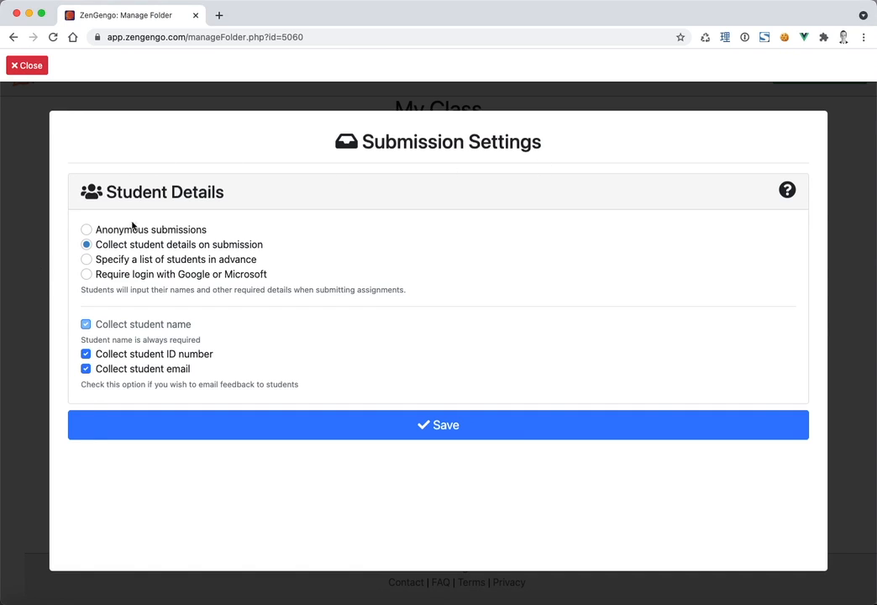
{"action": "left_click", "coordinate": [144, 260]}
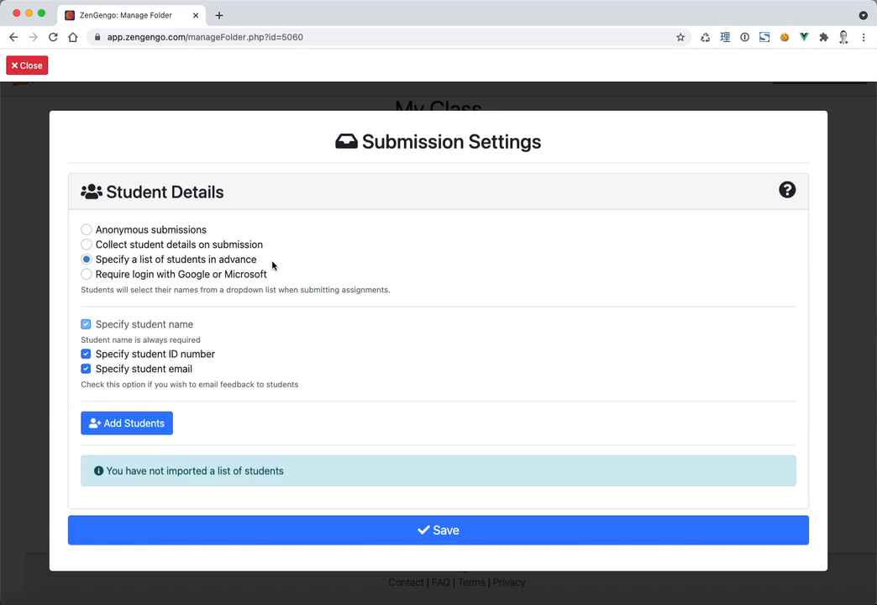
{"action": "left_click", "coordinate": [144, 357]}
{"action": "left_click", "coordinate": [139, 374]}
Import a list of four student first names, one per line, into the folder's student list
{"action": "left_click", "coordinate": [144, 427]}
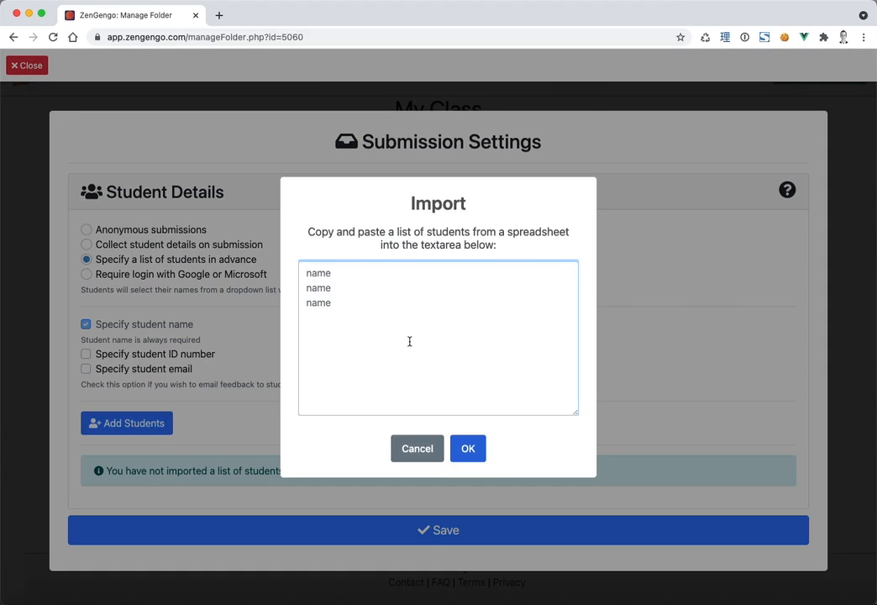
{"action": "type", "text": "Paul"}
{"action": "key", "text": "Return"}
{"action": "type", "text": "JOhn Ringo"}
{"action": "key", "text": "Return"}
{"action": "type", "text": "George"}
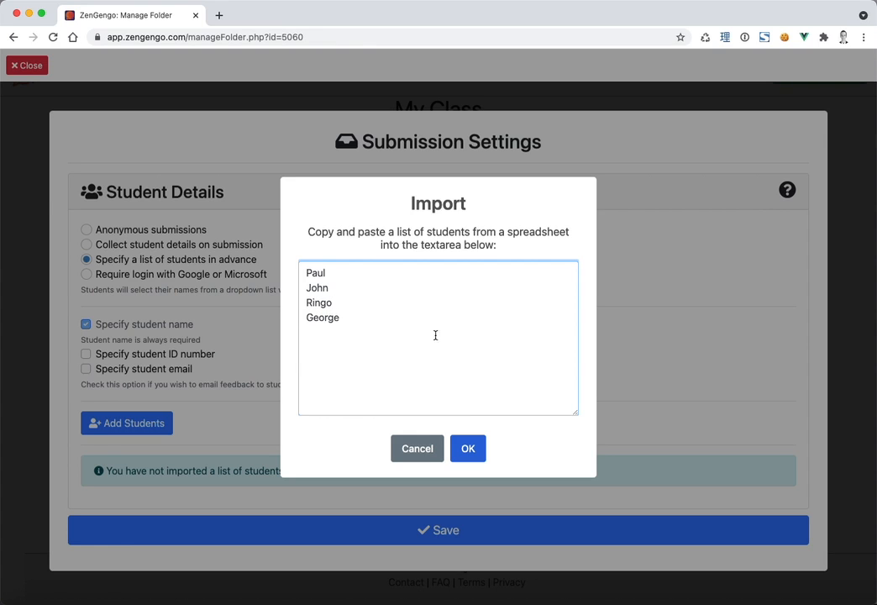
{"action": "left_click", "coordinate": [468, 447]}
Save the submission settings with the imported student list and close them
{"action": "scroll", "coordinate": [202, 362], "scroll_direction": "down", "scroll_amount": 2}
{"action": "scroll", "coordinate": [194, 369], "scroll_direction": "down", "scroll_amount": 1}
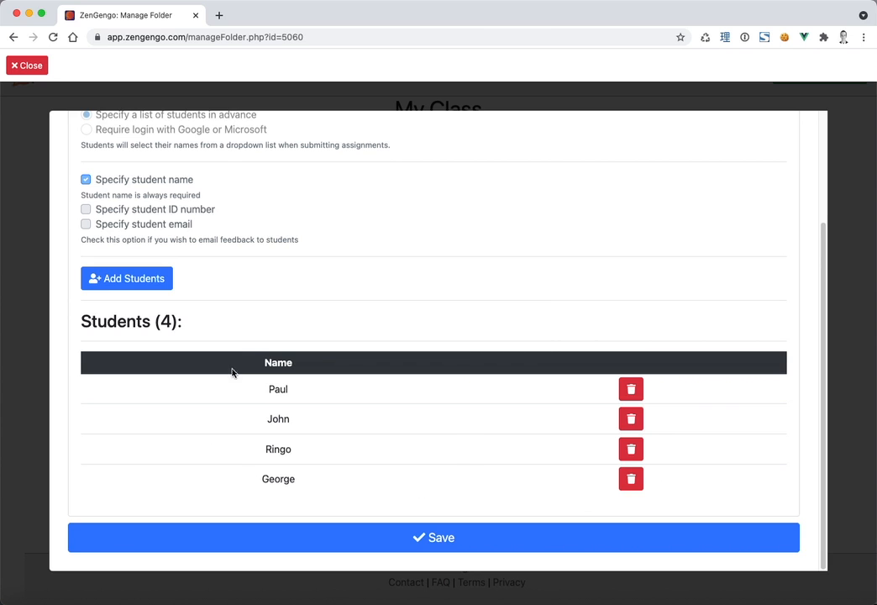
{"action": "left_click", "coordinate": [360, 536]}
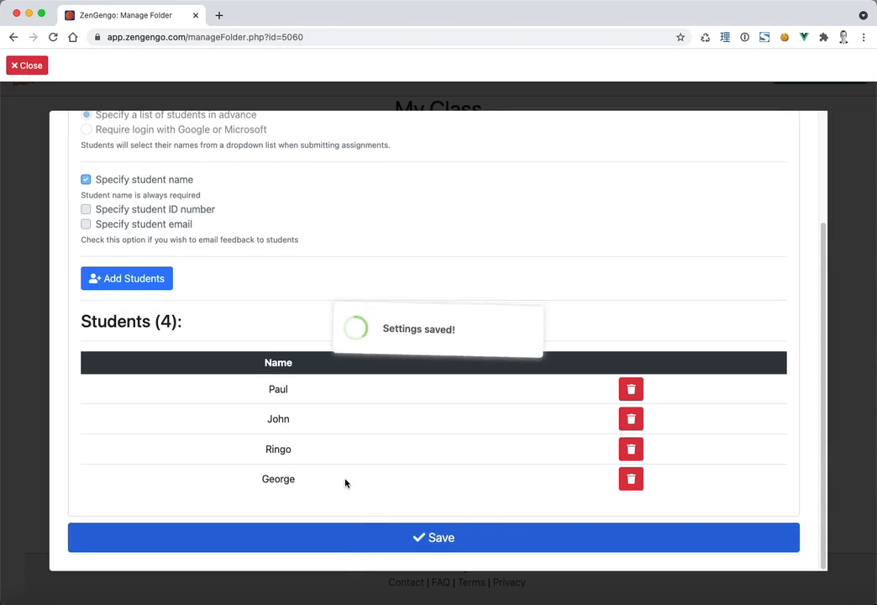
{"action": "left_click", "coordinate": [33, 64]}
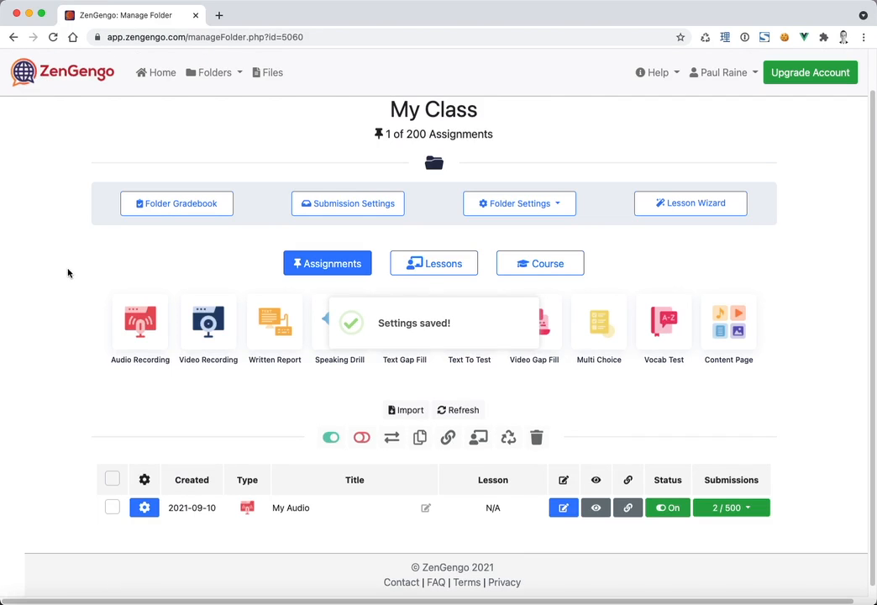
View the My Audio assignment as a student and try choosing a name from the predefined student list
{"action": "left_click", "coordinate": [147, 507]}
{"action": "left_click", "coordinate": [153, 508]}
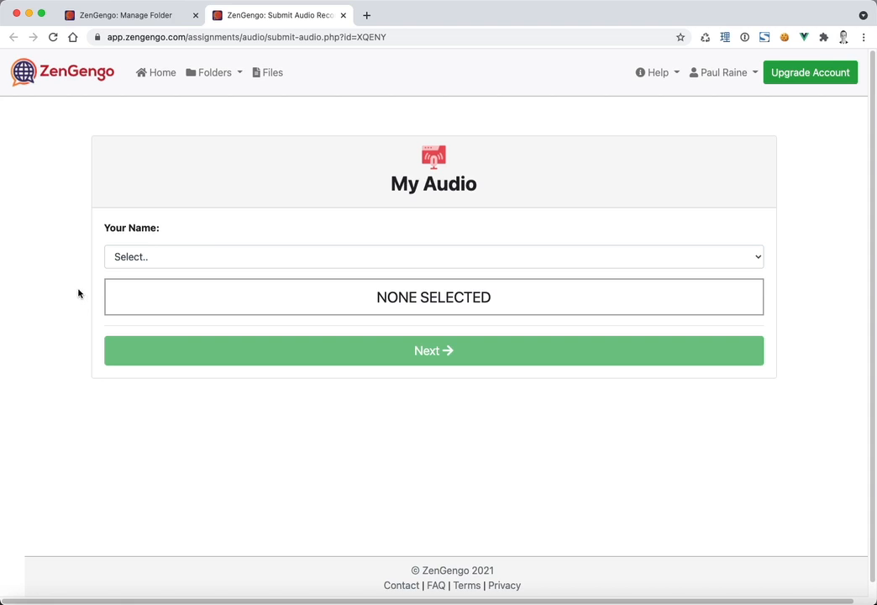
{"action": "left_click", "coordinate": [178, 259]}
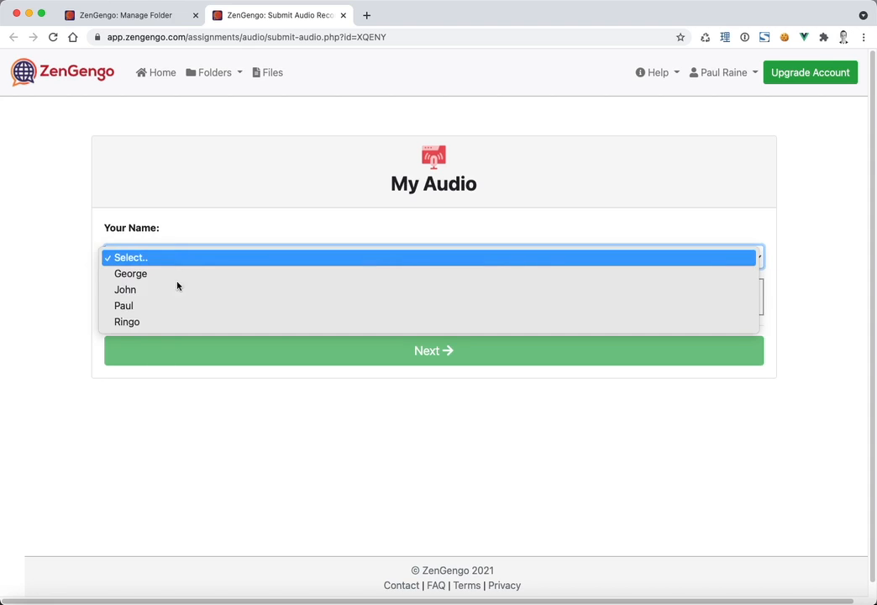
{"action": "left_click", "coordinate": [183, 280]}
{"action": "left_click", "coordinate": [231, 272]}
{"action": "left_click", "coordinate": [231, 278]}
{"action": "left_click", "coordinate": [233, 260]}
{"action": "left_click", "coordinate": [227, 275]}
{"action": "left_click", "coordinate": [233, 261]}
{"action": "left_click", "coordinate": [229, 276]}
{"action": "left_click", "coordinate": [229, 250]}
{"action": "left_click", "coordinate": [230, 211]}
{"action": "left_click", "coordinate": [425, 373]}
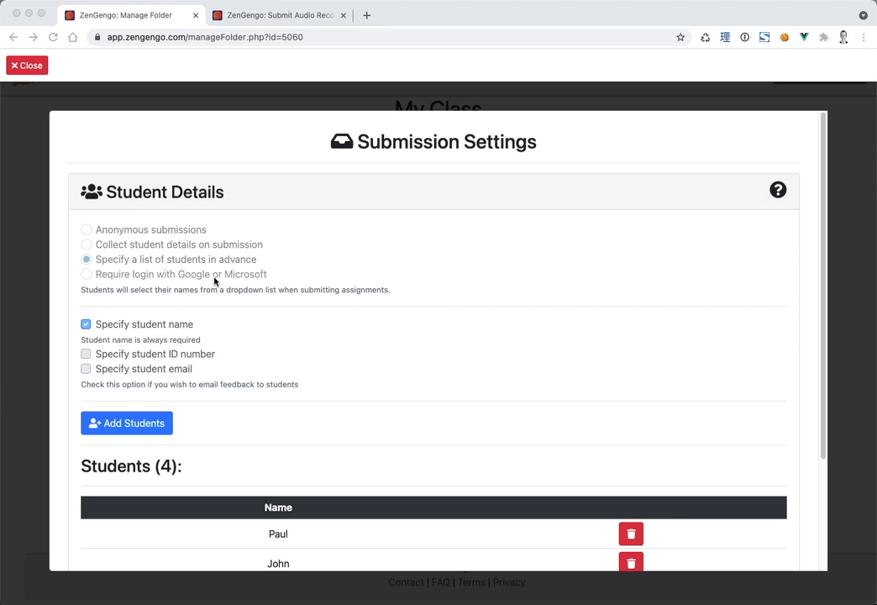
Examine the student details options and the imported student list in the folder's submission settings
{"action": "left_click", "coordinate": [469, 267]}
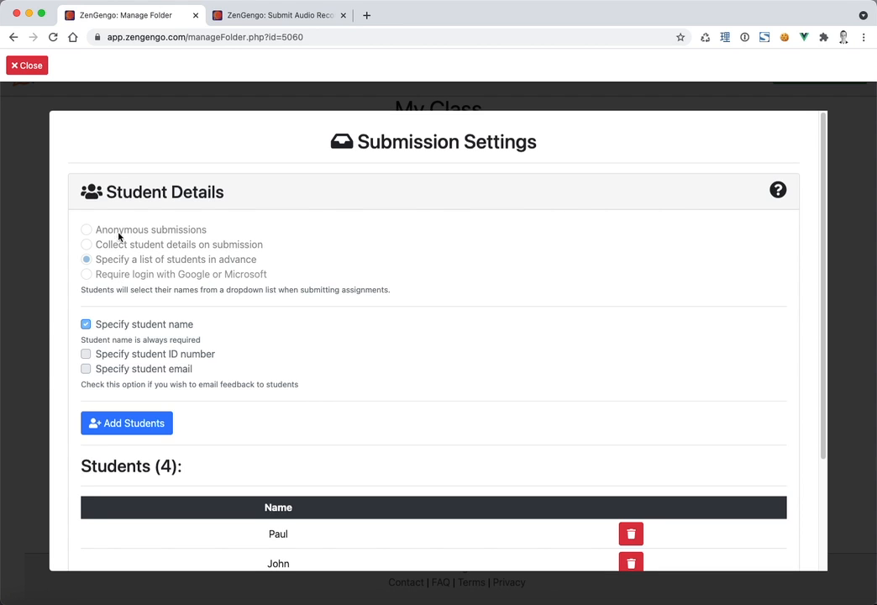
{"action": "scroll", "coordinate": [240, 380], "scroll_direction": "down", "scroll_amount": 3}
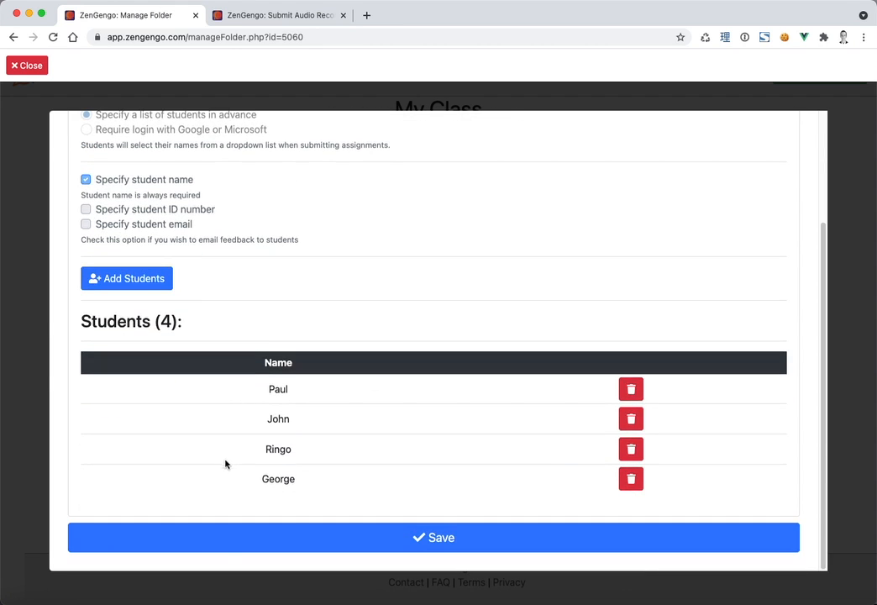
{"action": "scroll", "coordinate": [229, 460], "scroll_direction": "up", "scroll_amount": 3}
{"action": "scroll", "coordinate": [227, 462], "scroll_direction": "down", "scroll_amount": 3}
{"action": "scroll", "coordinate": [124, 317], "scroll_direction": "up", "scroll_amount": 3}
{"action": "scroll", "coordinate": [292, 442], "scroll_direction": "down", "scroll_amount": 3}
{"action": "scroll", "coordinate": [250, 368], "scroll_direction": "up", "scroll_amount": 3}
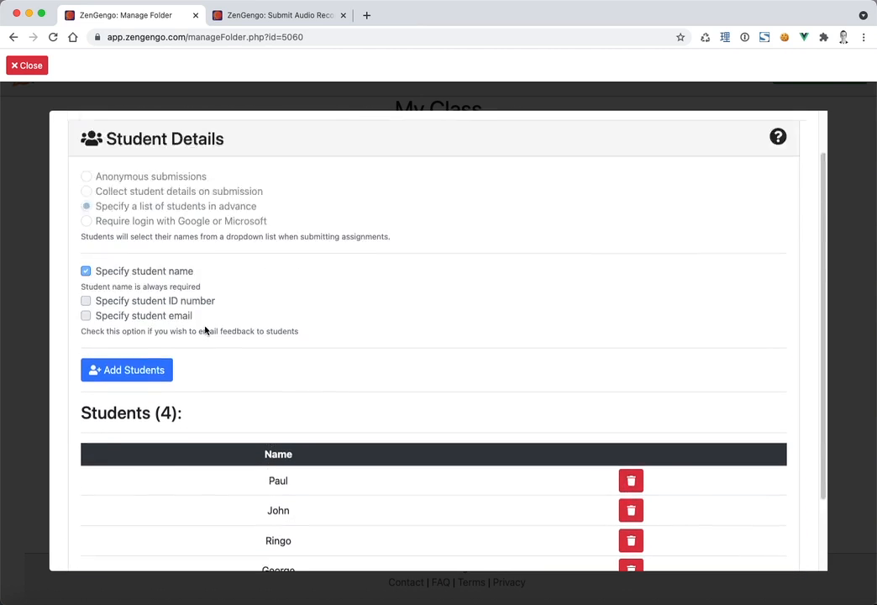
Remove all imported students and switch the student details setting to require login with Google or Microsoft
{"action": "scroll", "coordinate": [395, 419], "scroll_direction": "down", "scroll_amount": 3}
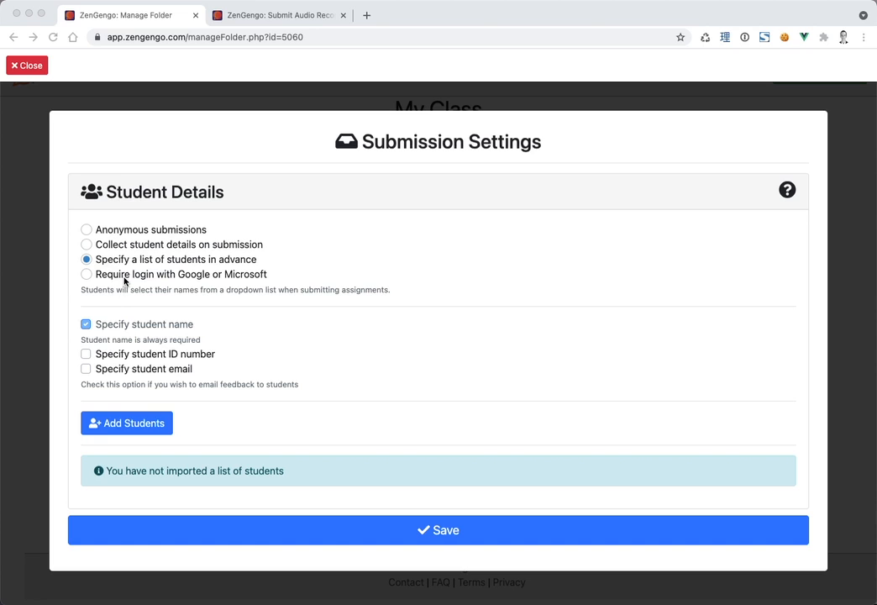
{"action": "left_click", "coordinate": [156, 275]}
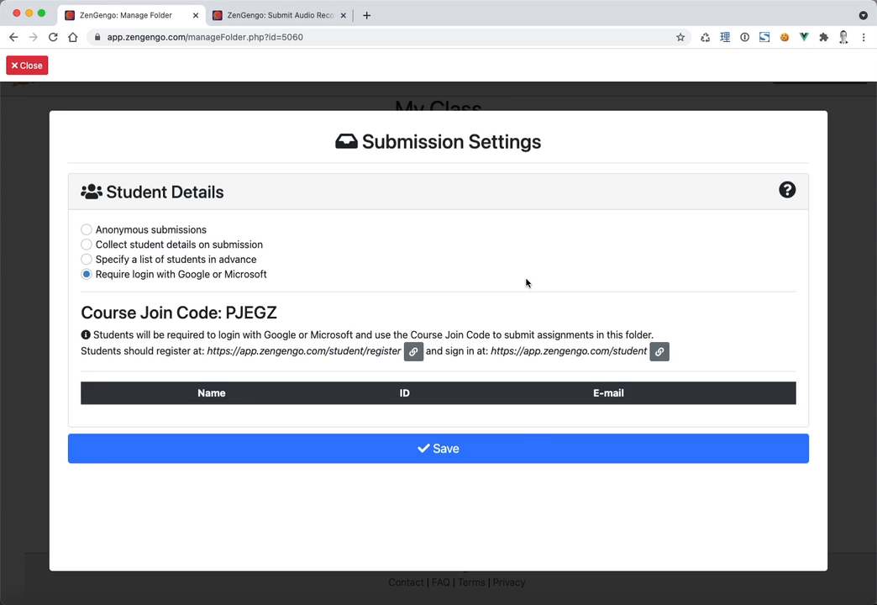